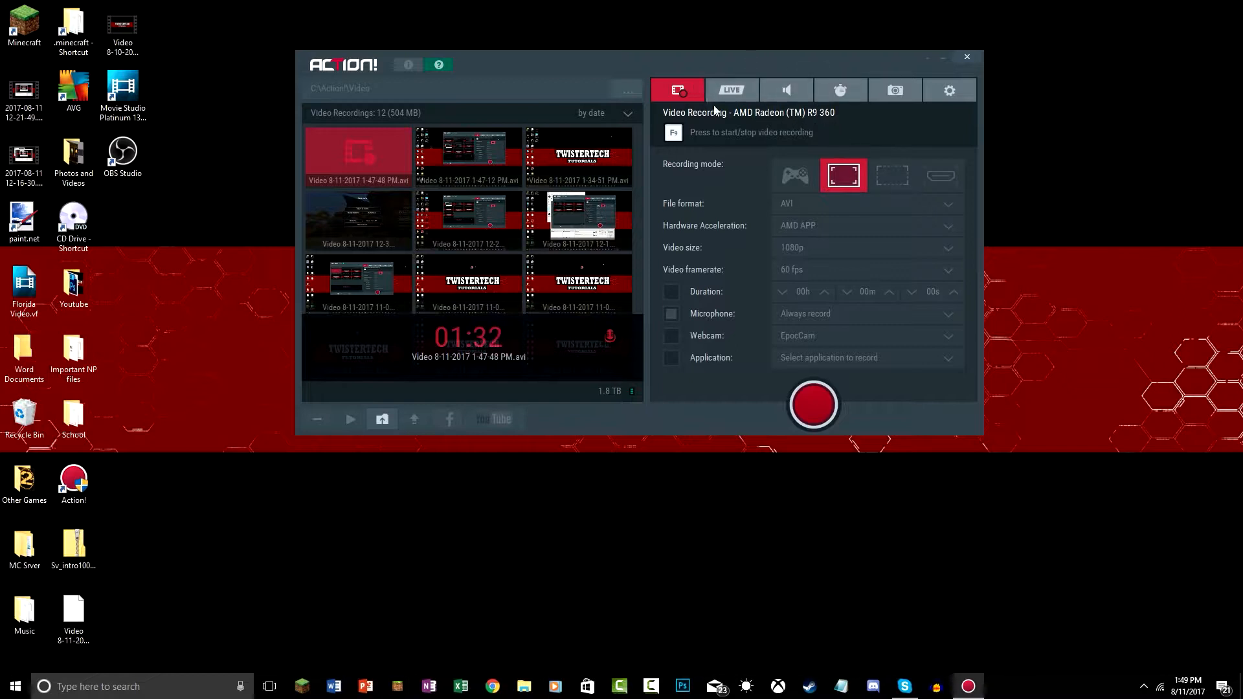
{"action": "left_click", "coordinate": [730, 93]}
{"action": "left_click", "coordinate": [661, 86]}
{"action": "left_click_drag", "start_coordinate": [214, 49], "coordinate": [1100, 466]}
{"action": "left_click_drag", "start_coordinate": [1015, 499], "coordinate": [1232, 656]}
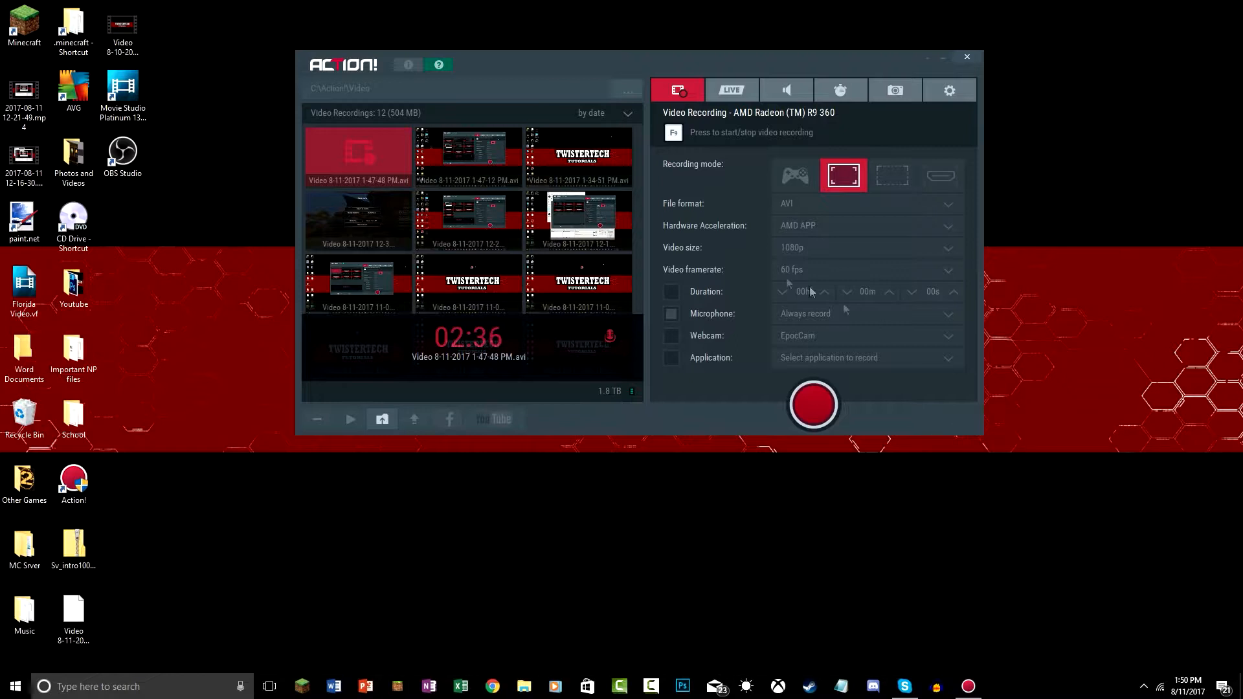
{"action": "left_click_drag", "start_coordinate": [1146, 606], "coordinate": [1021, 583]}
{"action": "left_click_drag", "start_coordinate": [963, 509], "coordinate": [1242, 668]}
{"action": "left_click", "coordinate": [144, 104]}
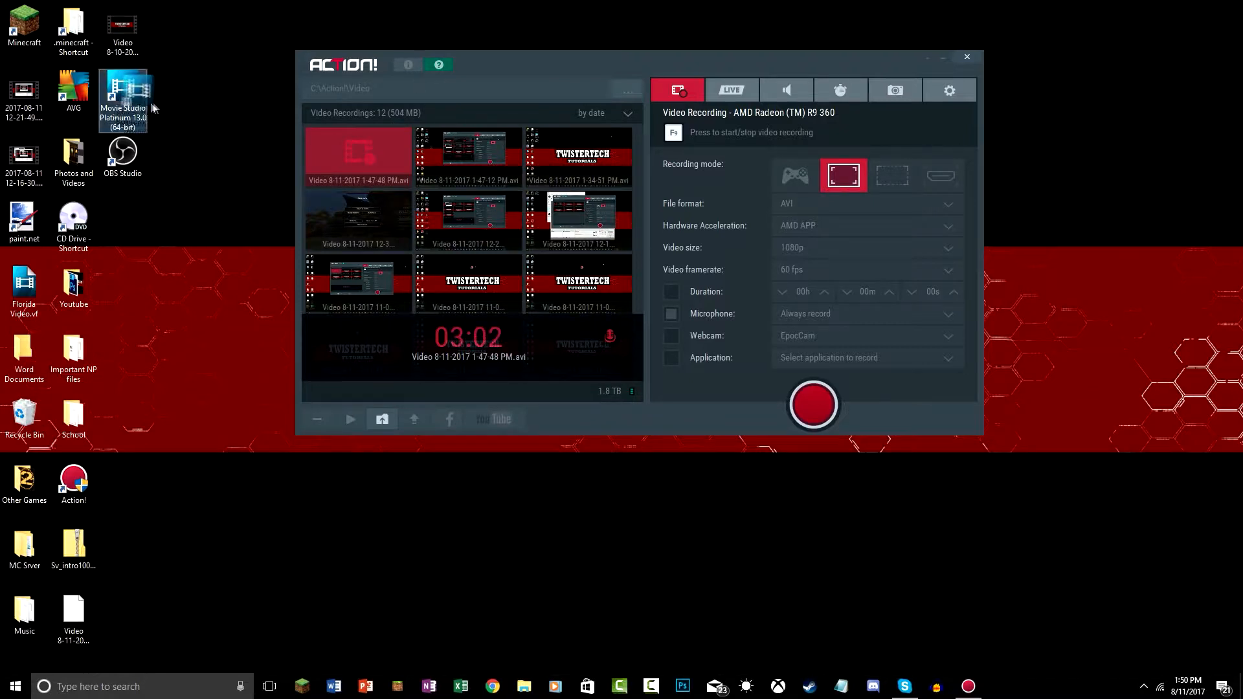
{"action": "left_click_drag", "start_coordinate": [155, 108], "coordinate": [174, 98]}
{"action": "left_click", "coordinate": [125, 226]}
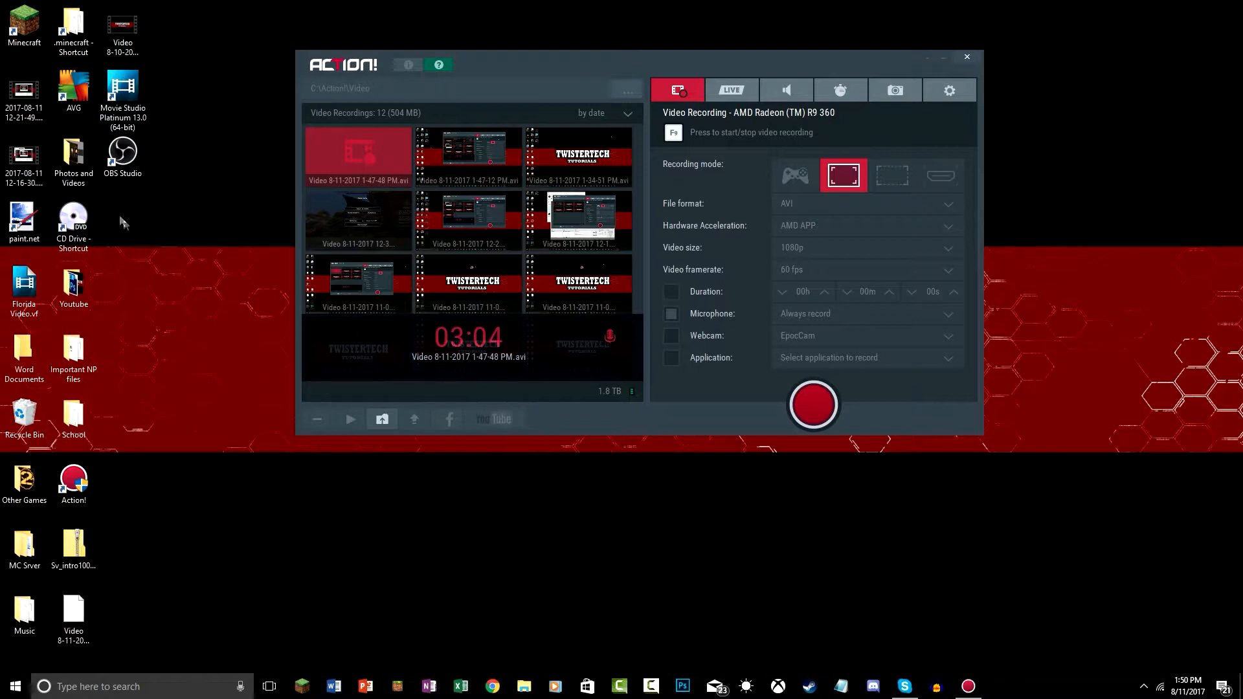
{"action": "left_click_drag", "start_coordinate": [172, 200], "coordinate": [262, 4]}
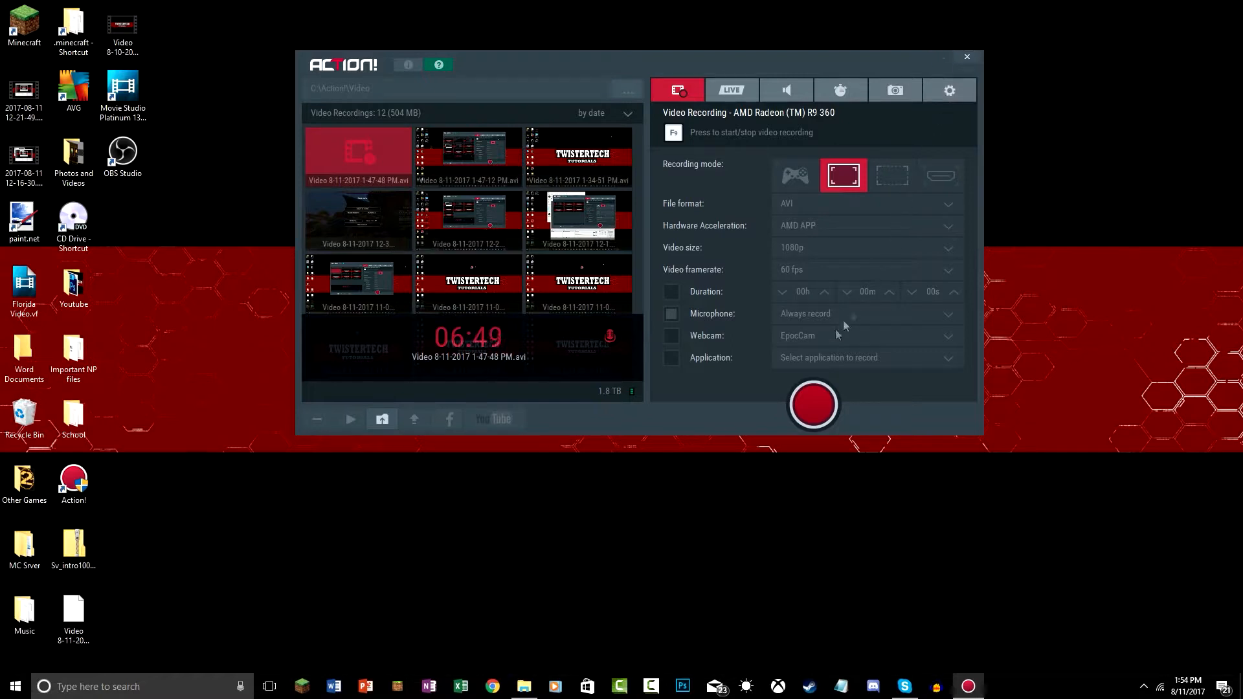
Review the hotkey settings for recording, then return to the video recording page
{"action": "left_click", "coordinate": [949, 91]}
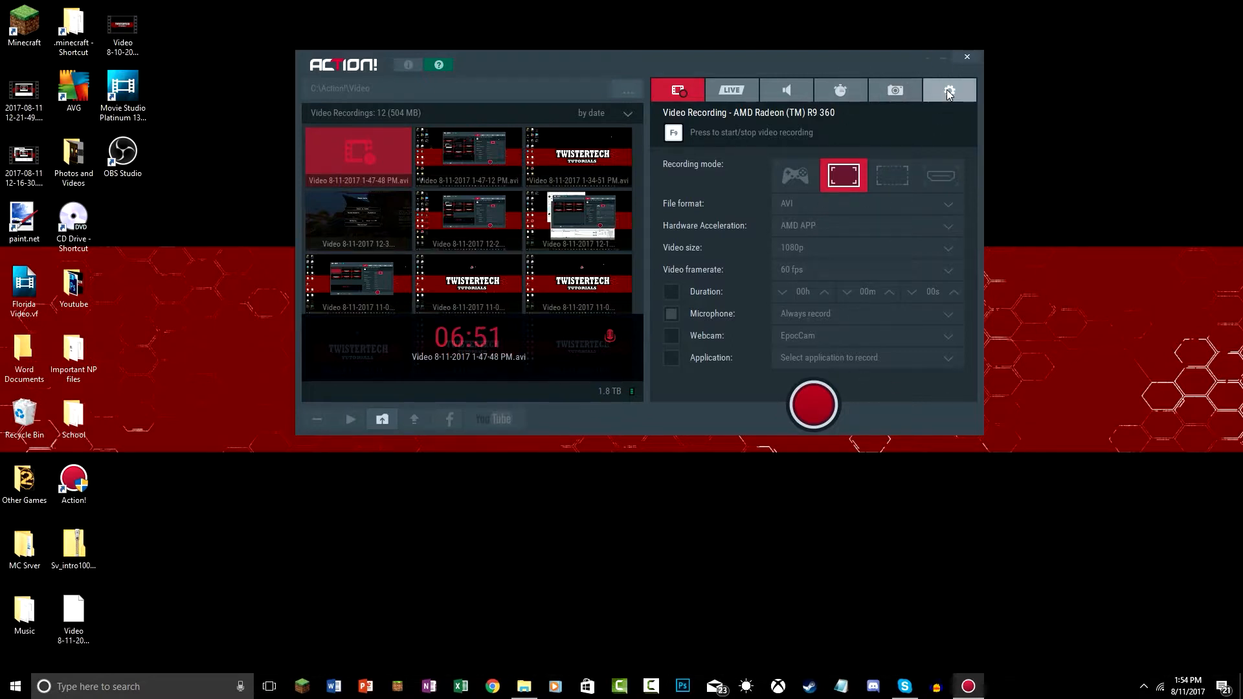
{"action": "left_click", "coordinate": [938, 137]}
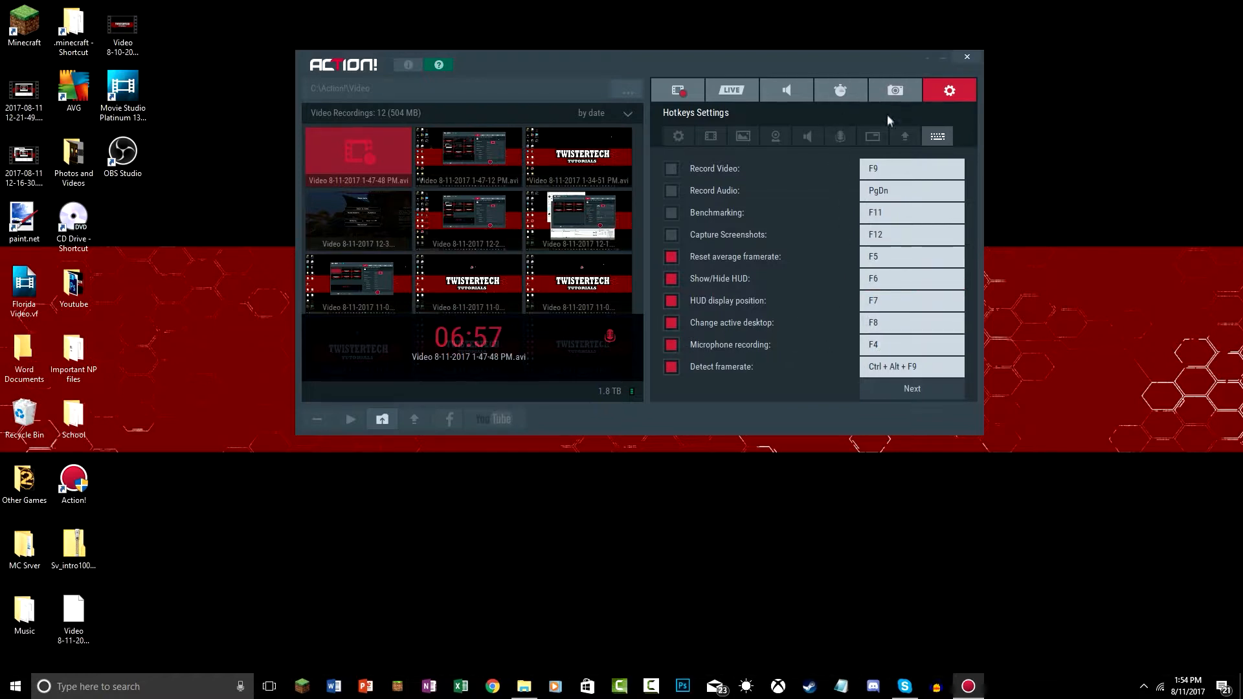
{"action": "left_click", "coordinate": [670, 97]}
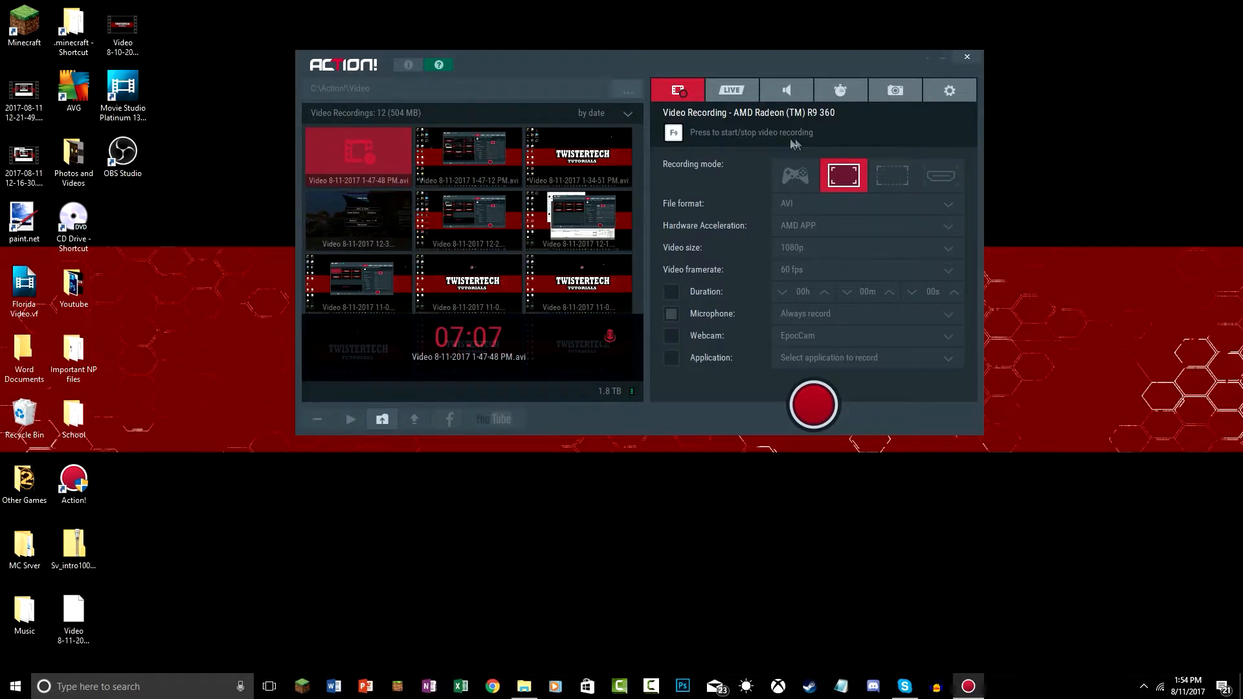
Examine the webcam settings, including the capture resolution choices and chroma key options, and return to the video recording page
{"action": "left_click", "coordinate": [949, 94]}
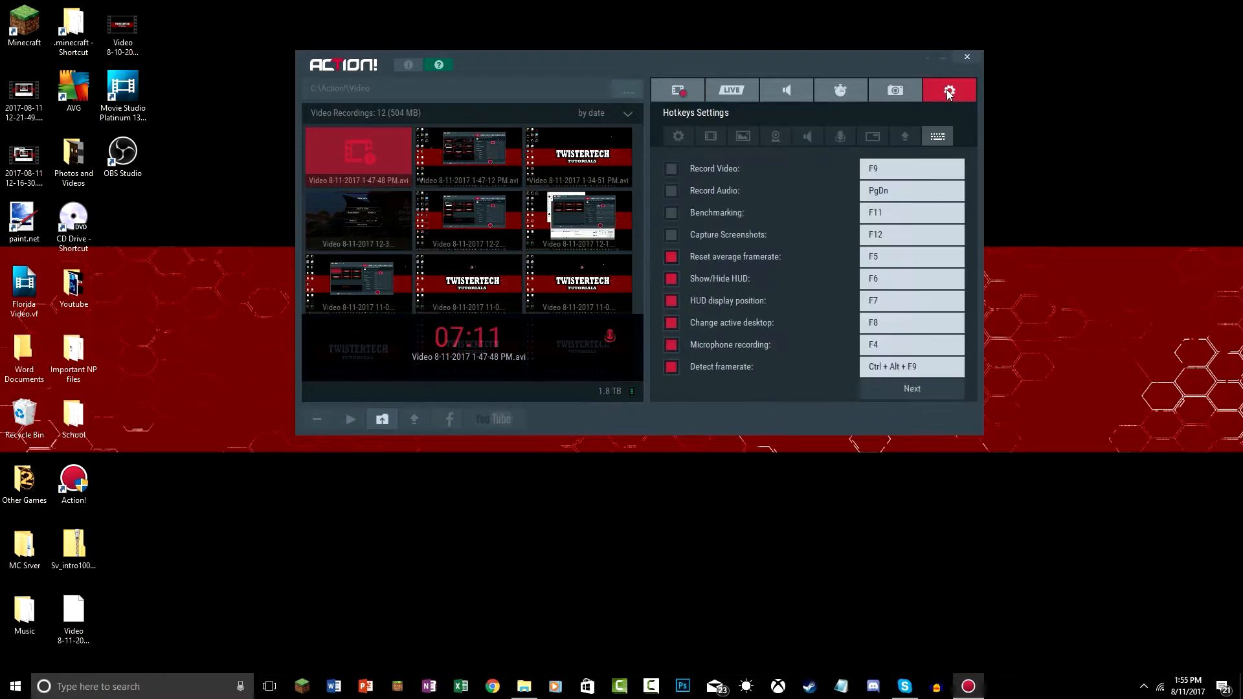
{"action": "left_click", "coordinate": [777, 138]}
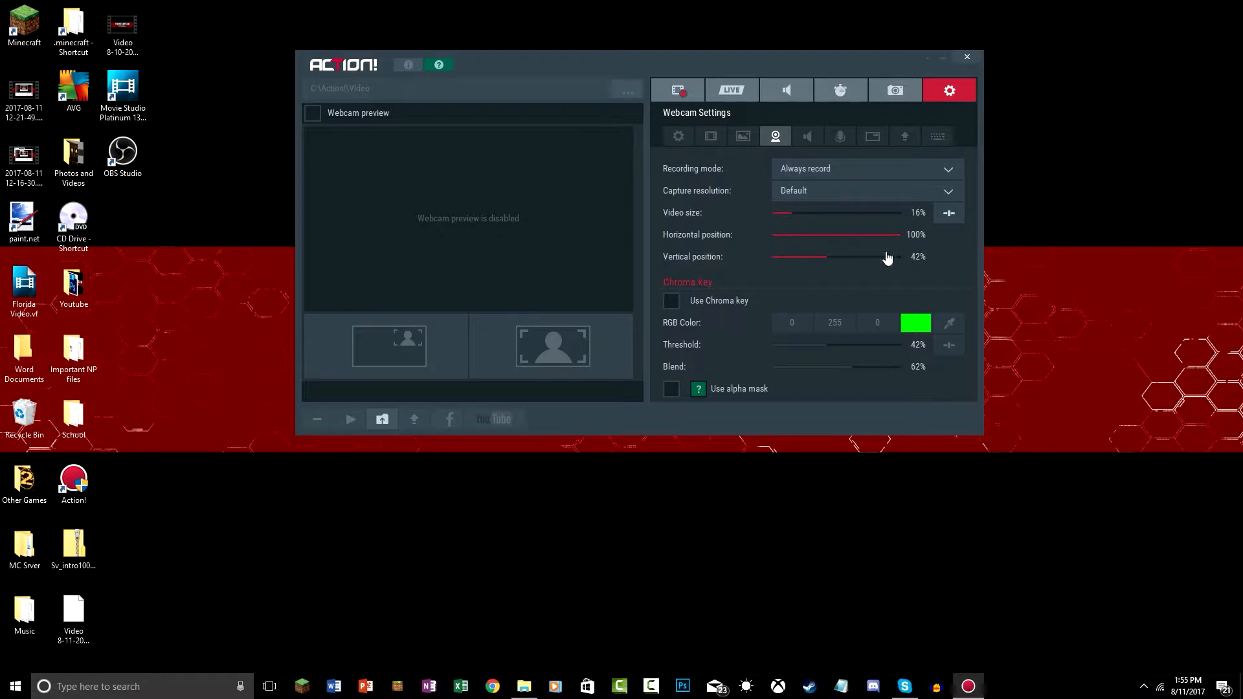
{"action": "left_click", "coordinate": [806, 191]}
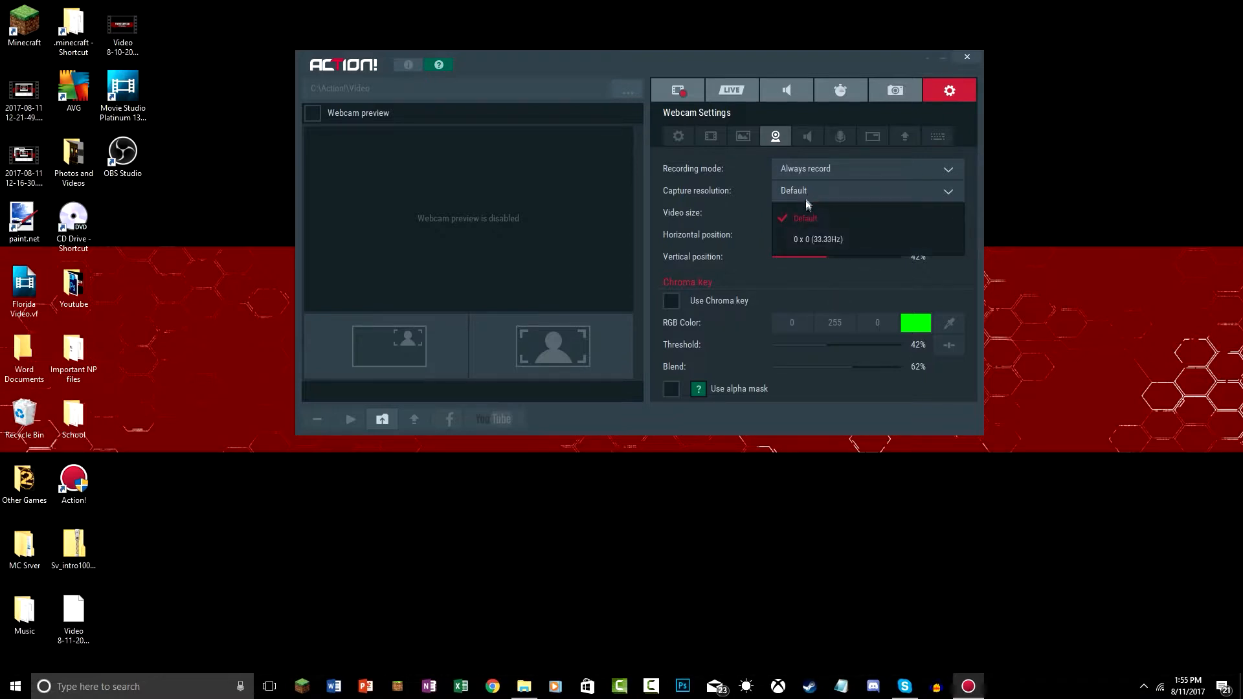
{"action": "left_click", "coordinate": [676, 295]}
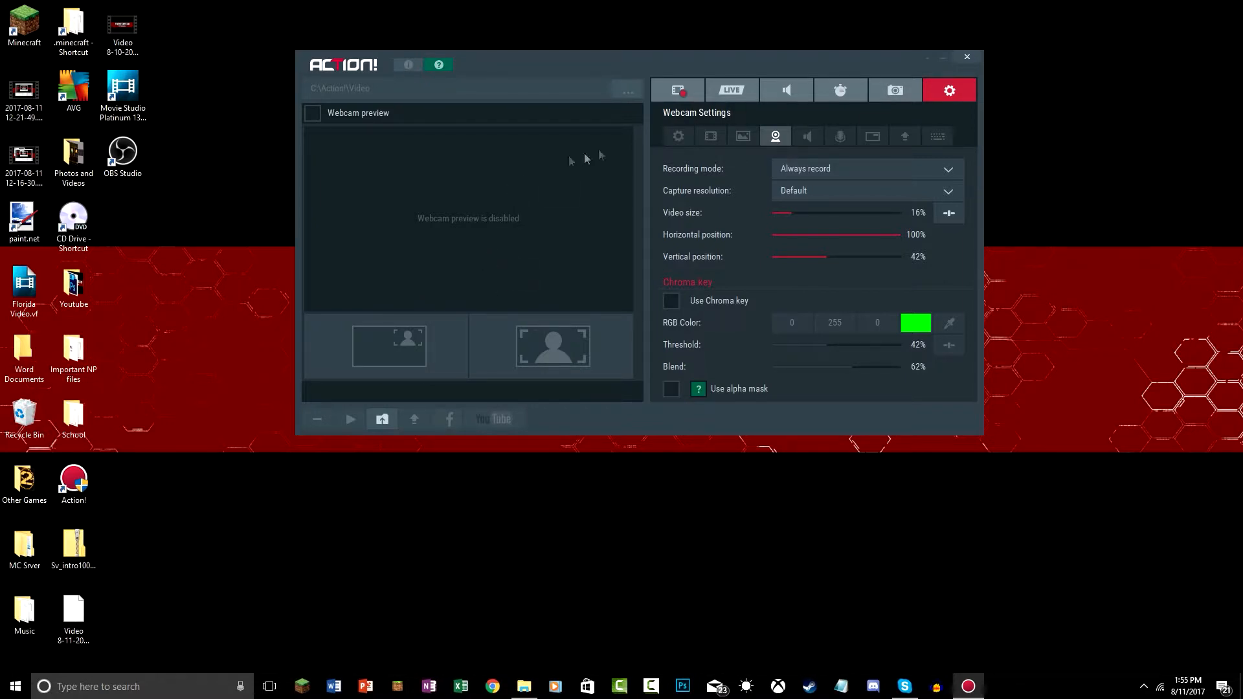
{"action": "left_click", "coordinate": [698, 95]}
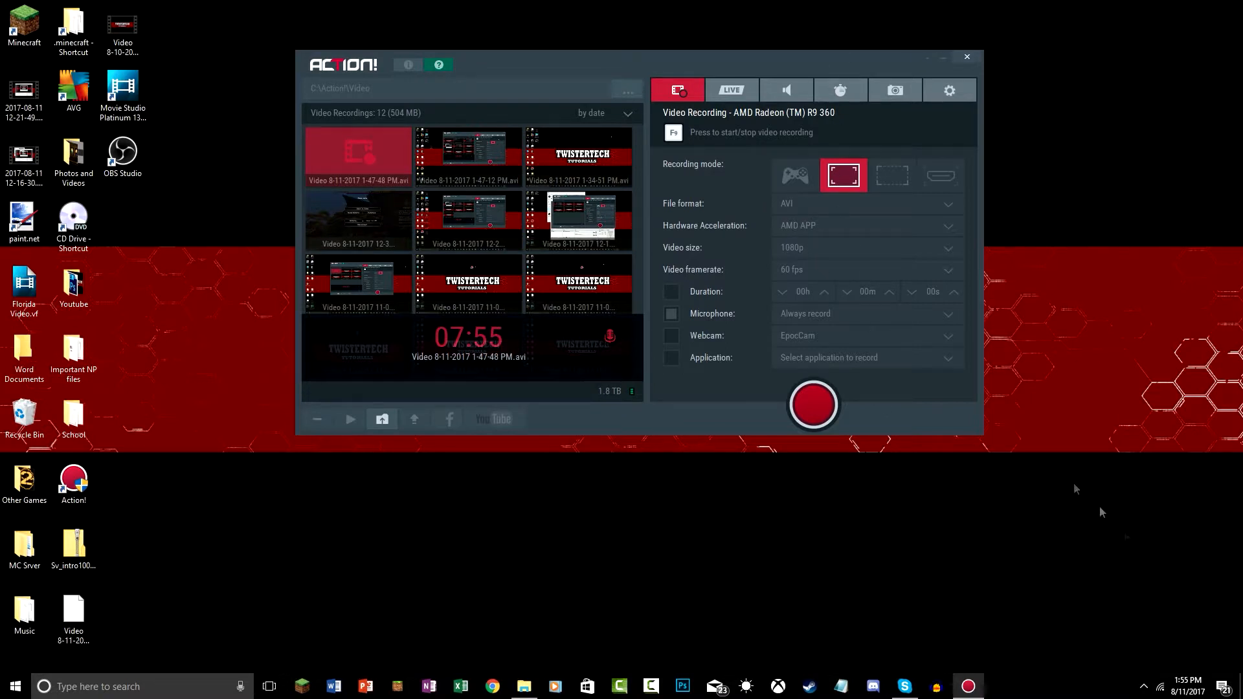
Examine the live streaming settings and available streaming services, switching the service to Twitch.tv and back to Custom
{"action": "left_click", "coordinate": [731, 91]}
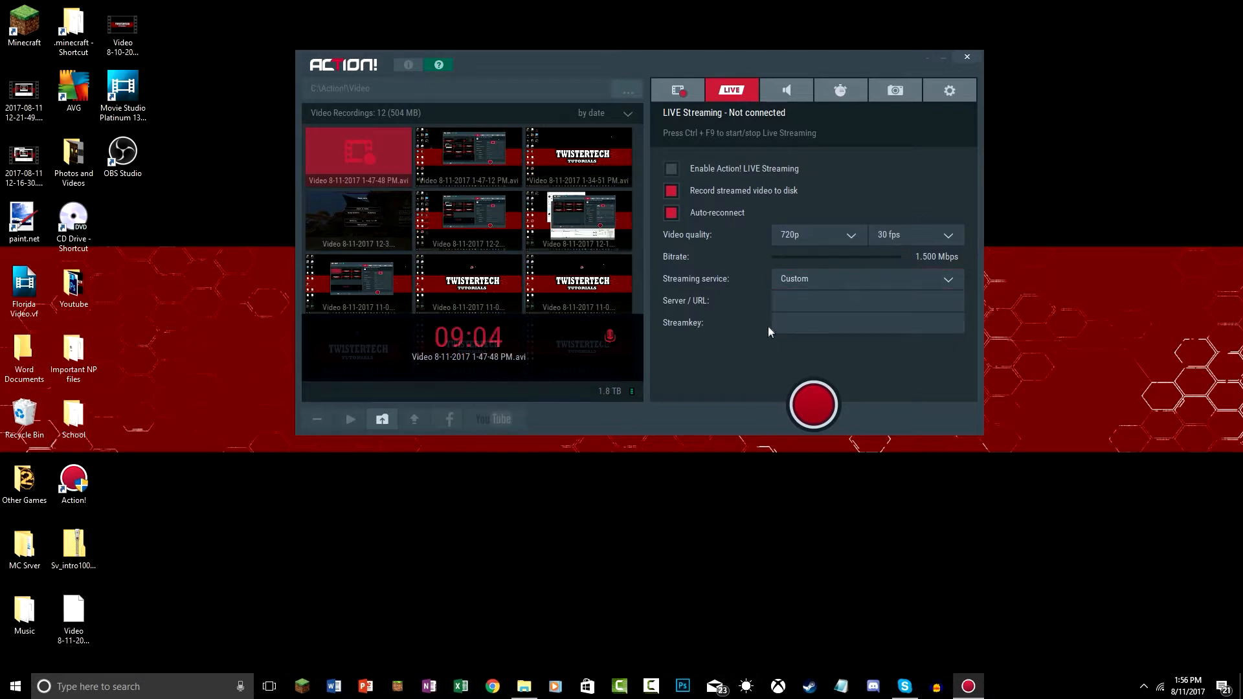
{"action": "left_click", "coordinate": [820, 277]}
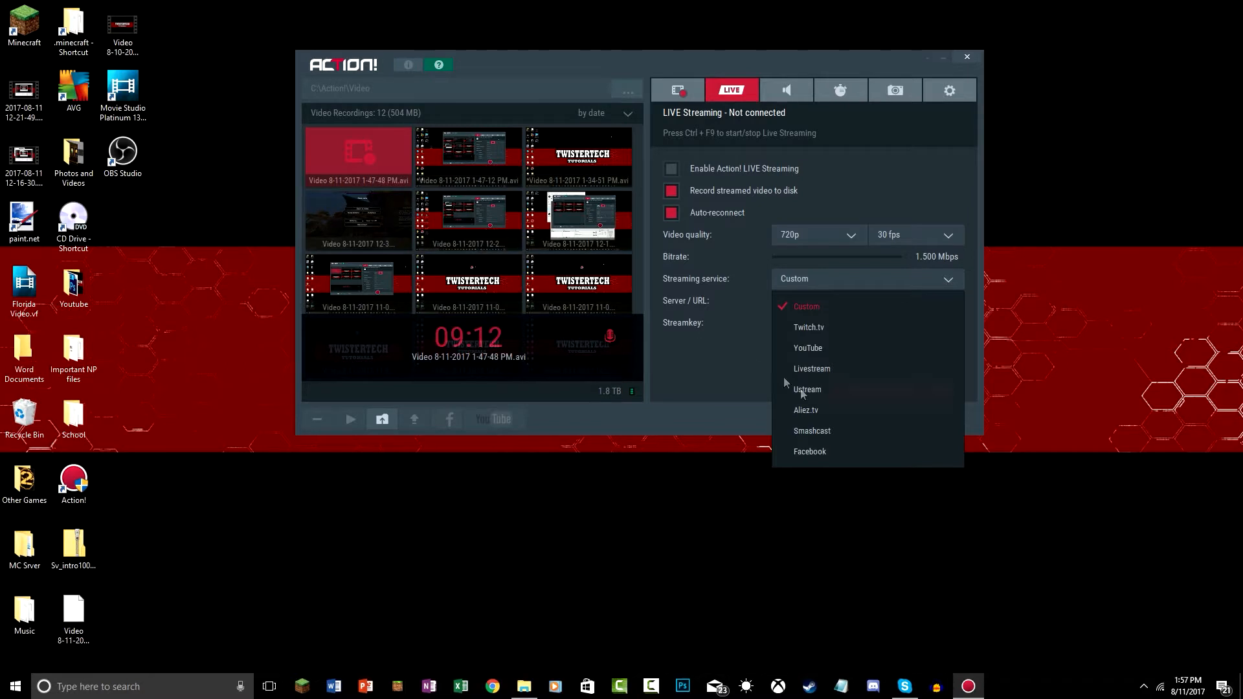
{"action": "left_click", "coordinate": [803, 326]}
{"action": "left_click", "coordinate": [828, 283]}
{"action": "left_click", "coordinate": [819, 308]}
{"action": "left_click", "coordinate": [782, 304]}
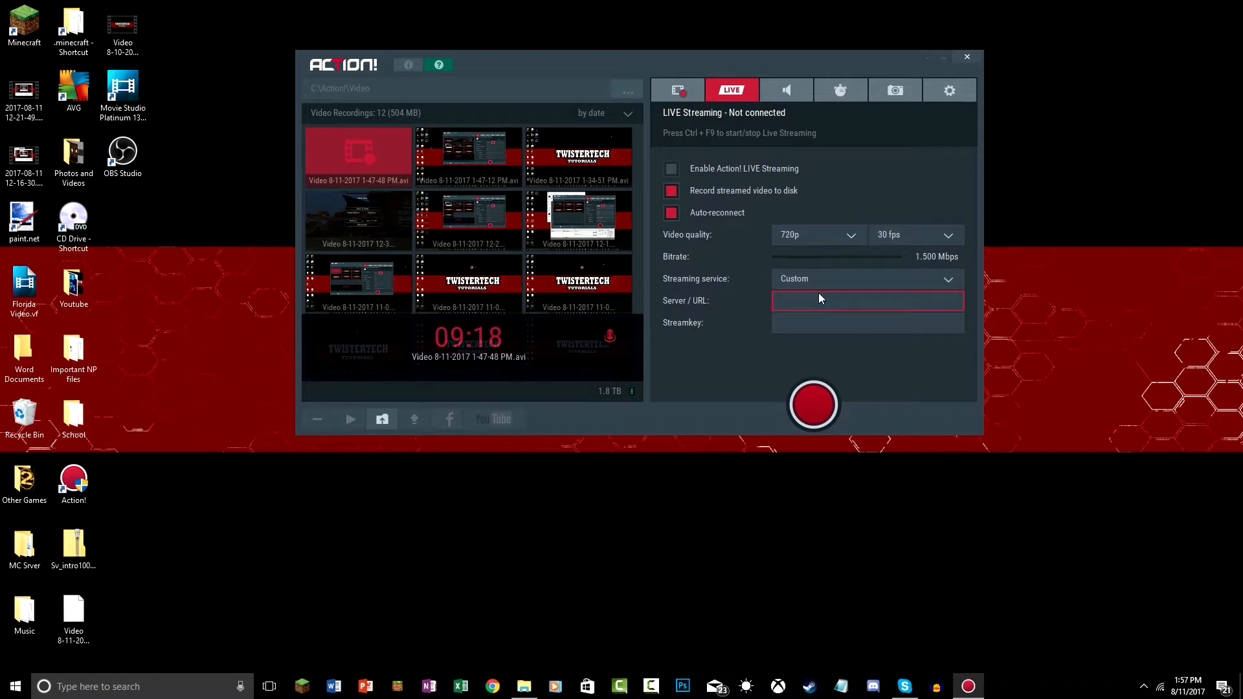
{"action": "left_click", "coordinate": [791, 286]}
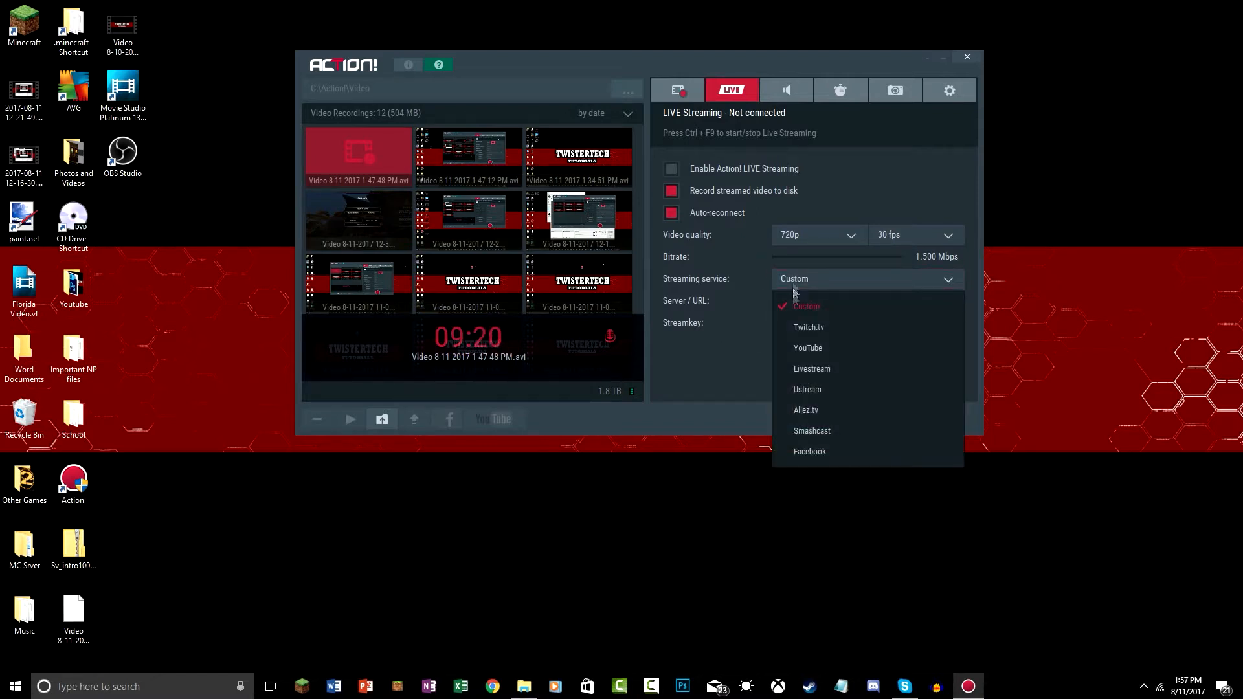
{"action": "left_click", "coordinate": [753, 360]}
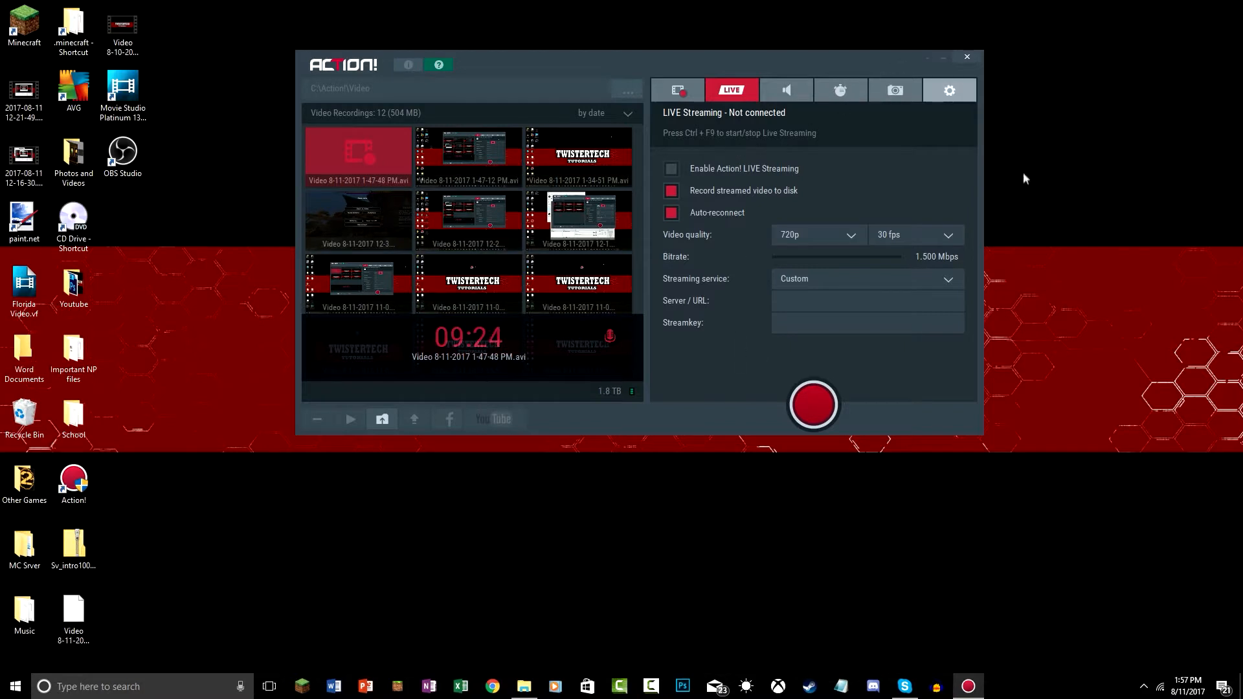
Review the general settings and the choices for user interface size without changing them
{"action": "left_click", "coordinate": [946, 96]}
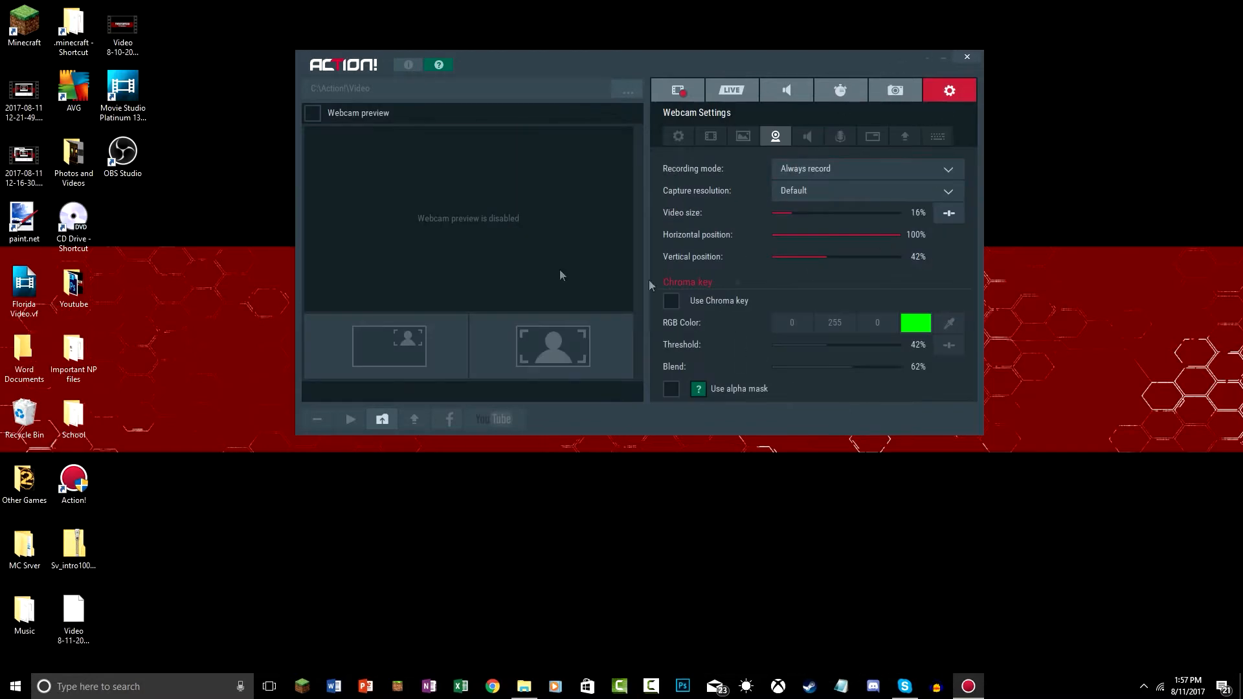
{"action": "left_click", "coordinate": [680, 137]}
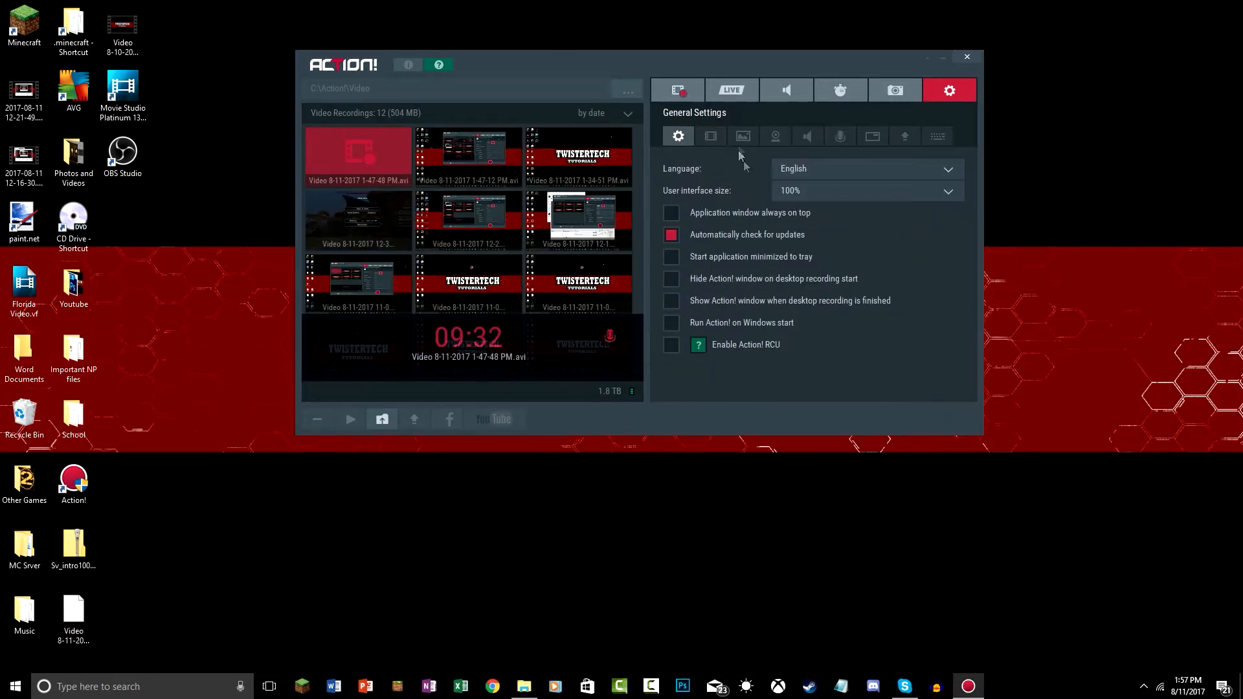
{"action": "left_click", "coordinate": [790, 191]}
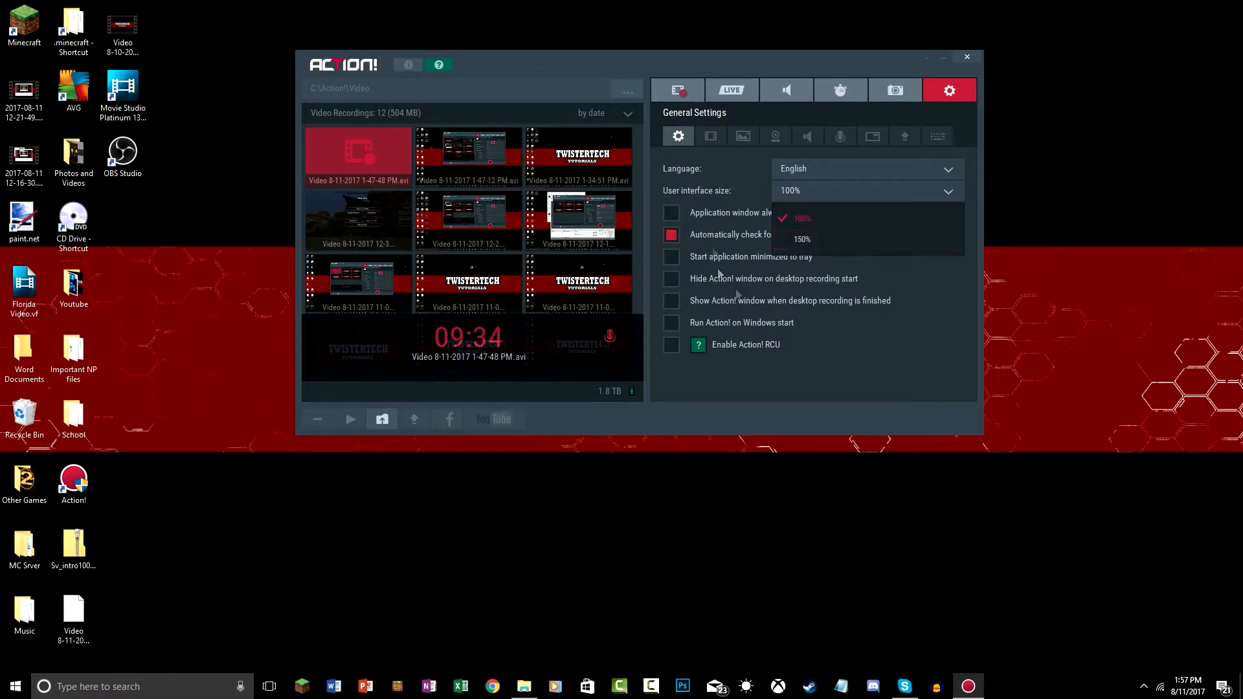
{"action": "left_click", "coordinate": [677, 443]}
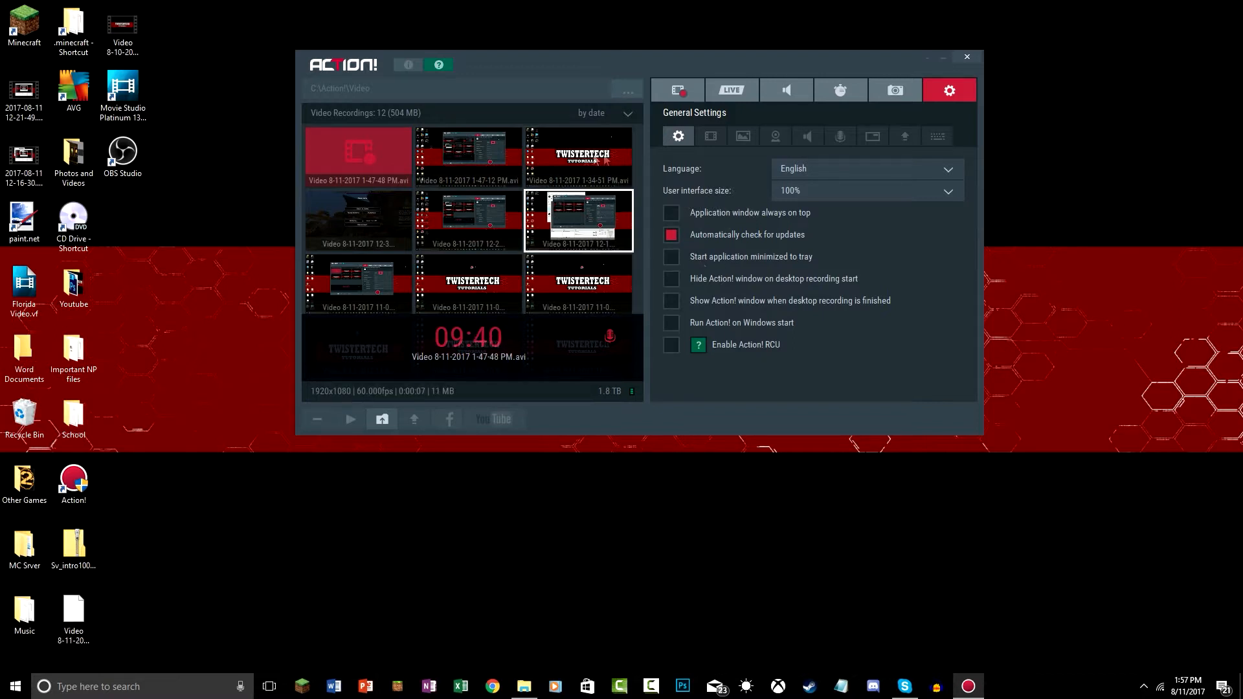
Look through the video recording, overlay graphics and audio settings
{"action": "left_click", "coordinate": [705, 141]}
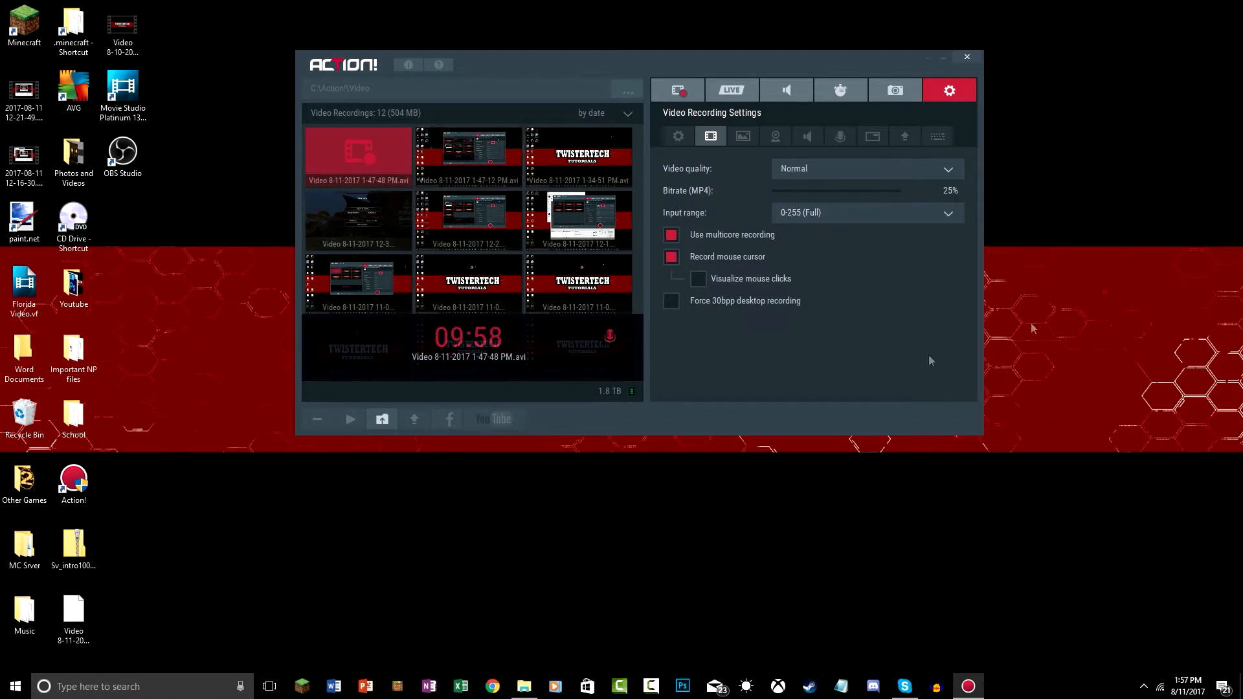
{"action": "left_click", "coordinate": [753, 138]}
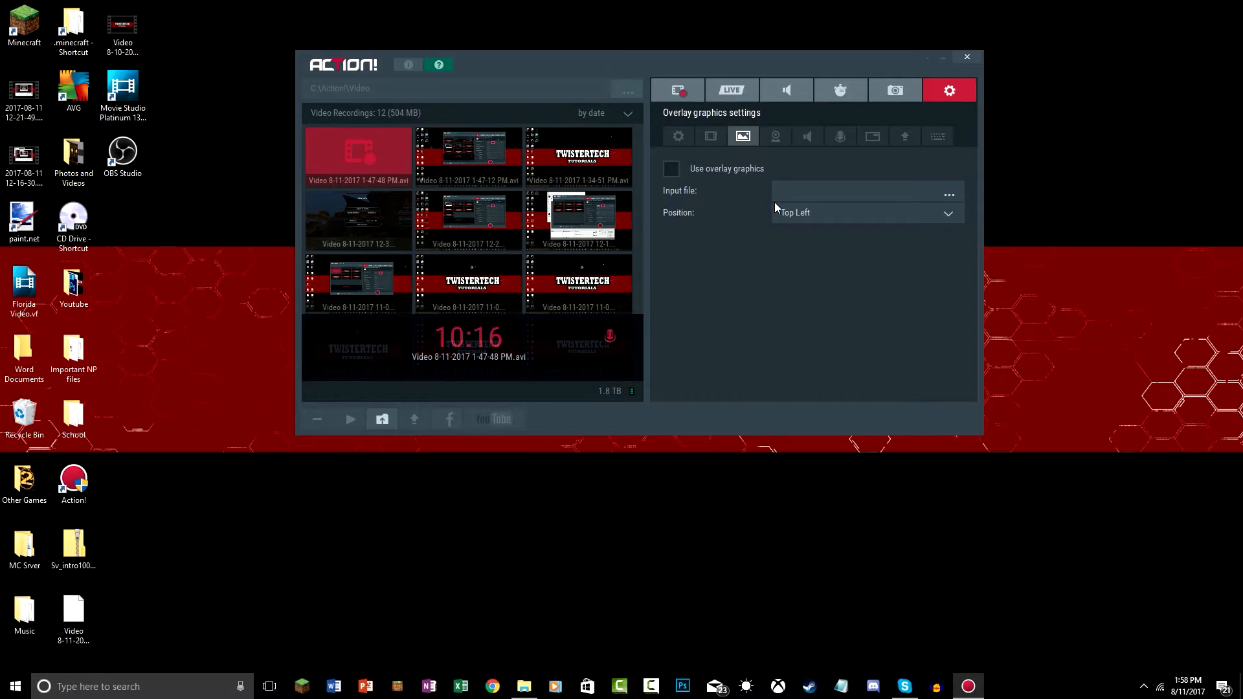
{"action": "left_click", "coordinate": [787, 141]}
{"action": "left_click", "coordinate": [798, 133]}
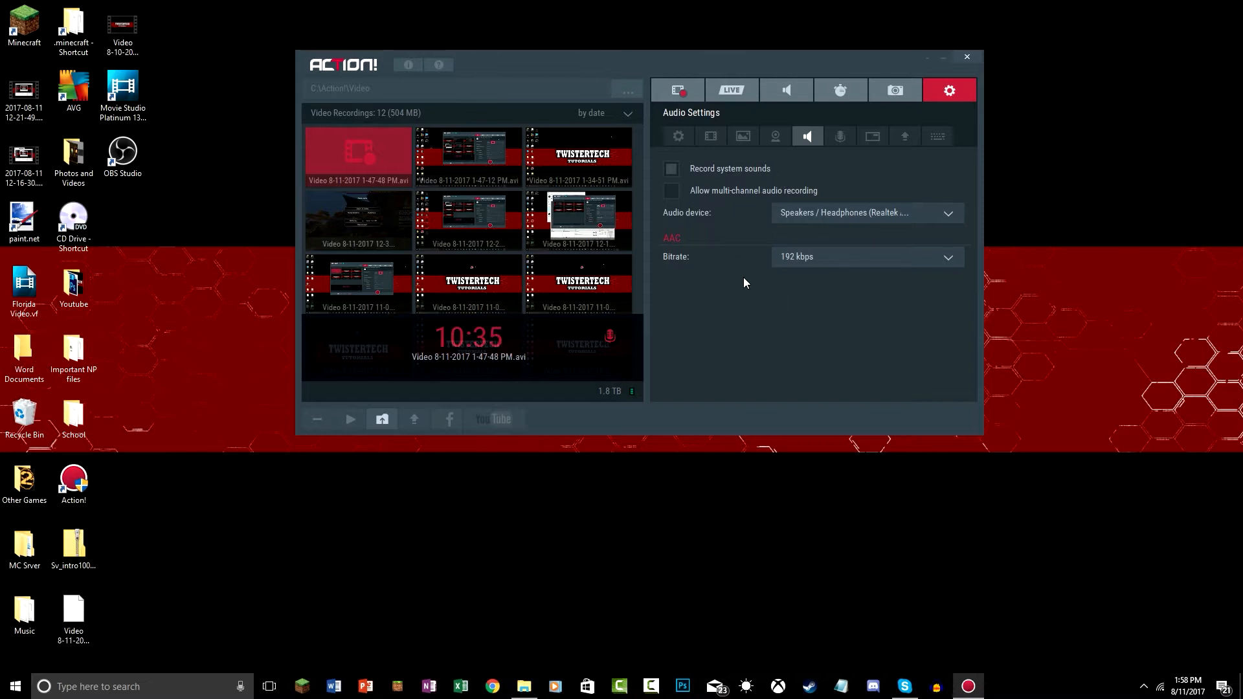
Look through the microphone and export settings, including the audio balance, hardware acceleration and output folder options
{"action": "left_click", "coordinate": [839, 133]}
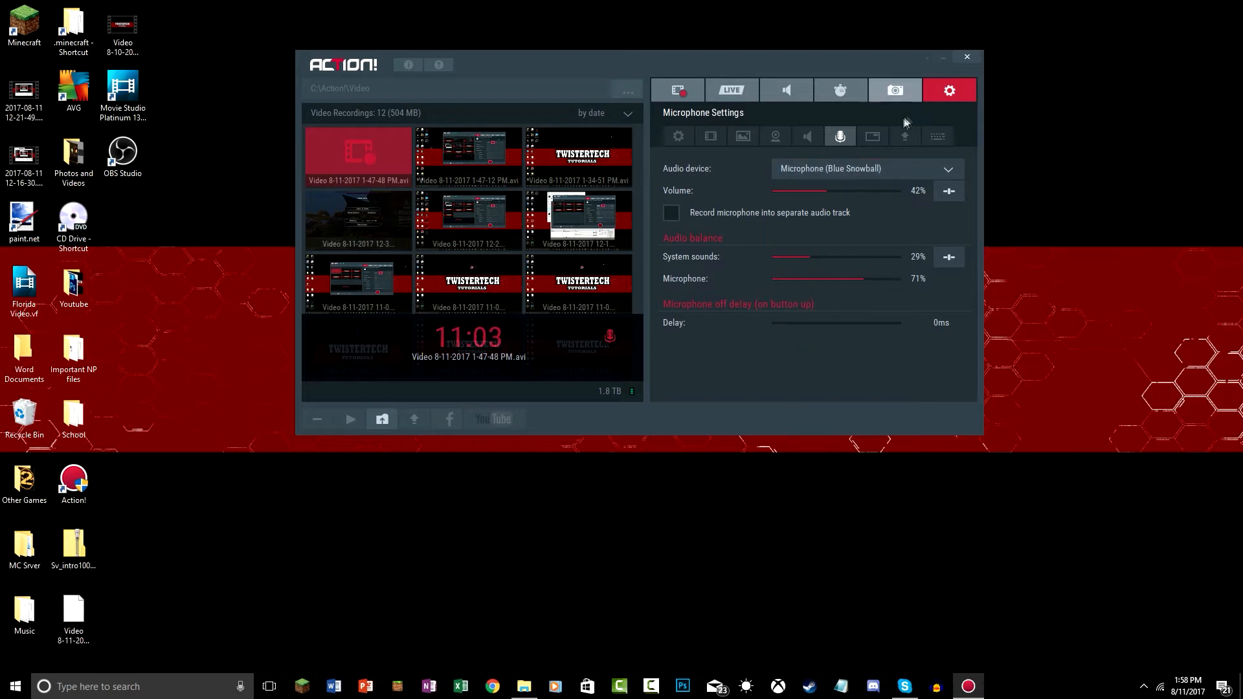
{"action": "left_click", "coordinate": [875, 136]}
{"action": "left_click", "coordinate": [841, 136]}
{"action": "left_click", "coordinate": [874, 134]}
{"action": "left_click", "coordinate": [938, 136]}
{"action": "left_click", "coordinate": [907, 139]}
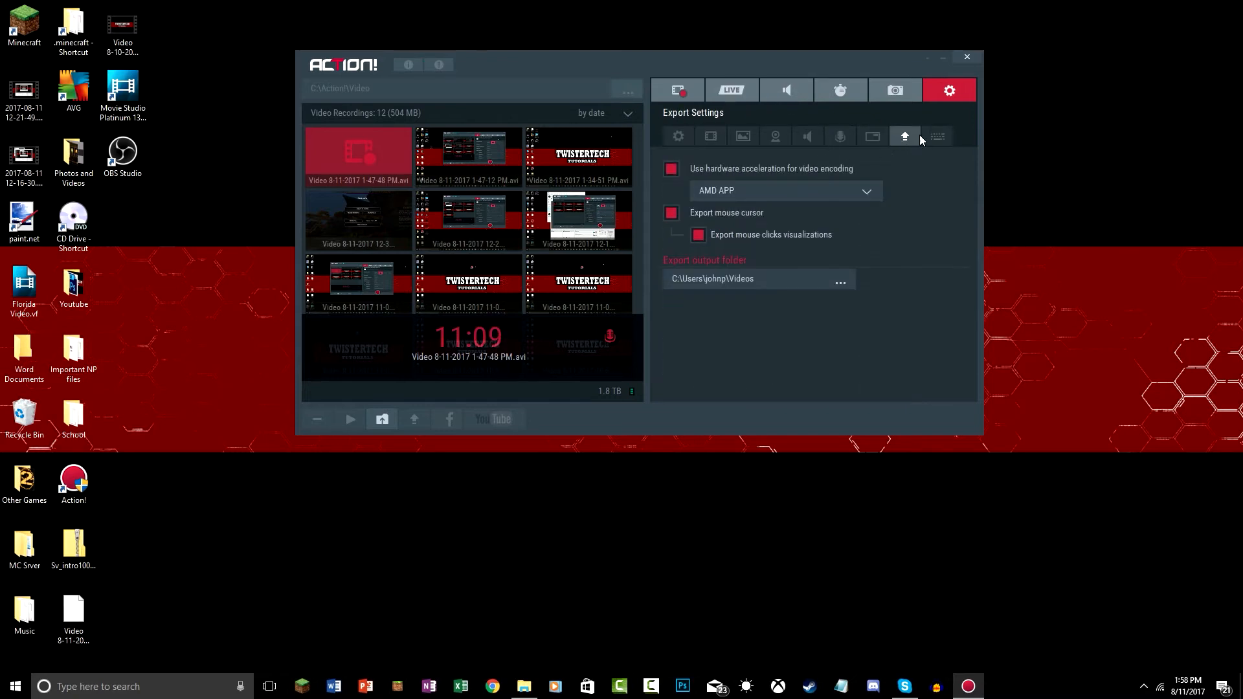
{"action": "left_click", "coordinate": [938, 136]}
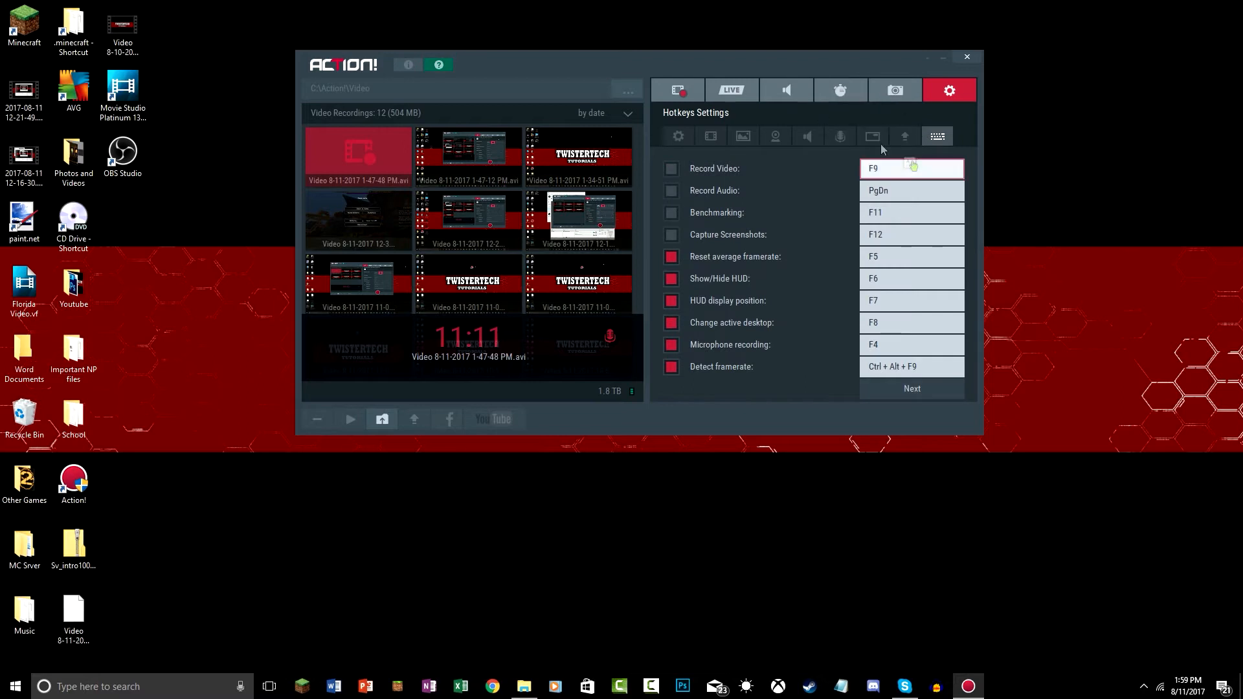
{"action": "left_click", "coordinate": [878, 141]}
{"action": "left_click", "coordinate": [907, 136]}
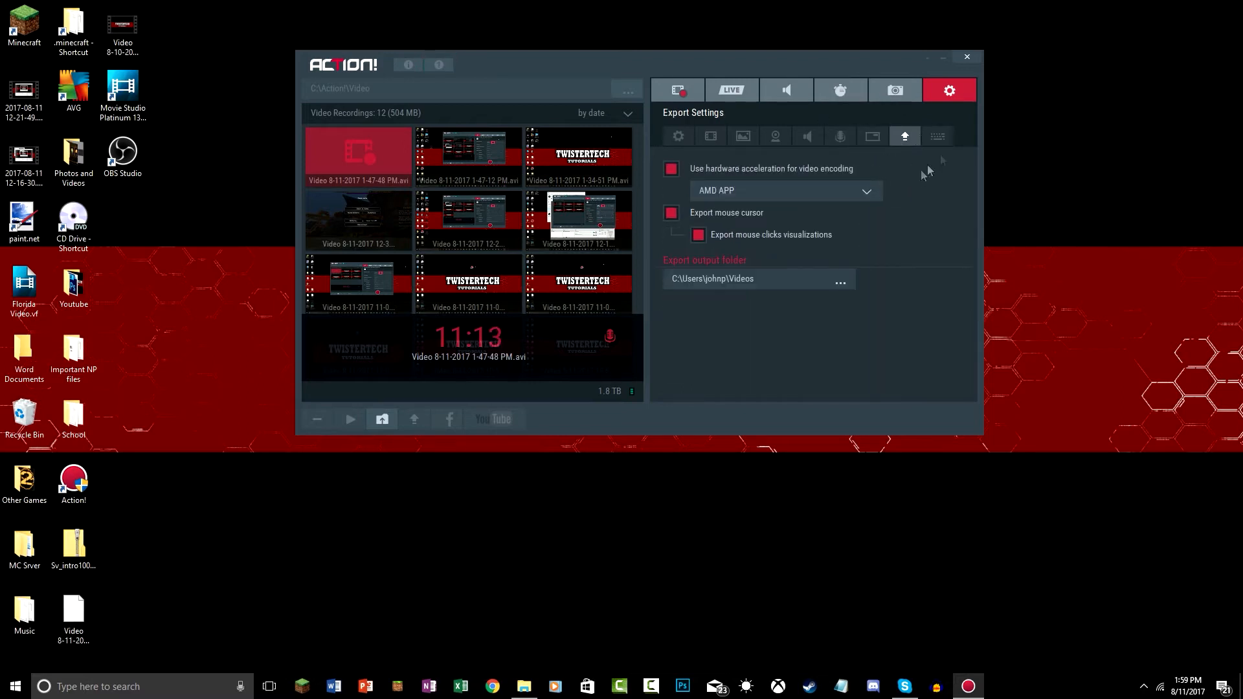
Examine the hotkey settings, focusing on the Record Video hotkey, and return to the video recording page
{"action": "left_click", "coordinate": [939, 137]}
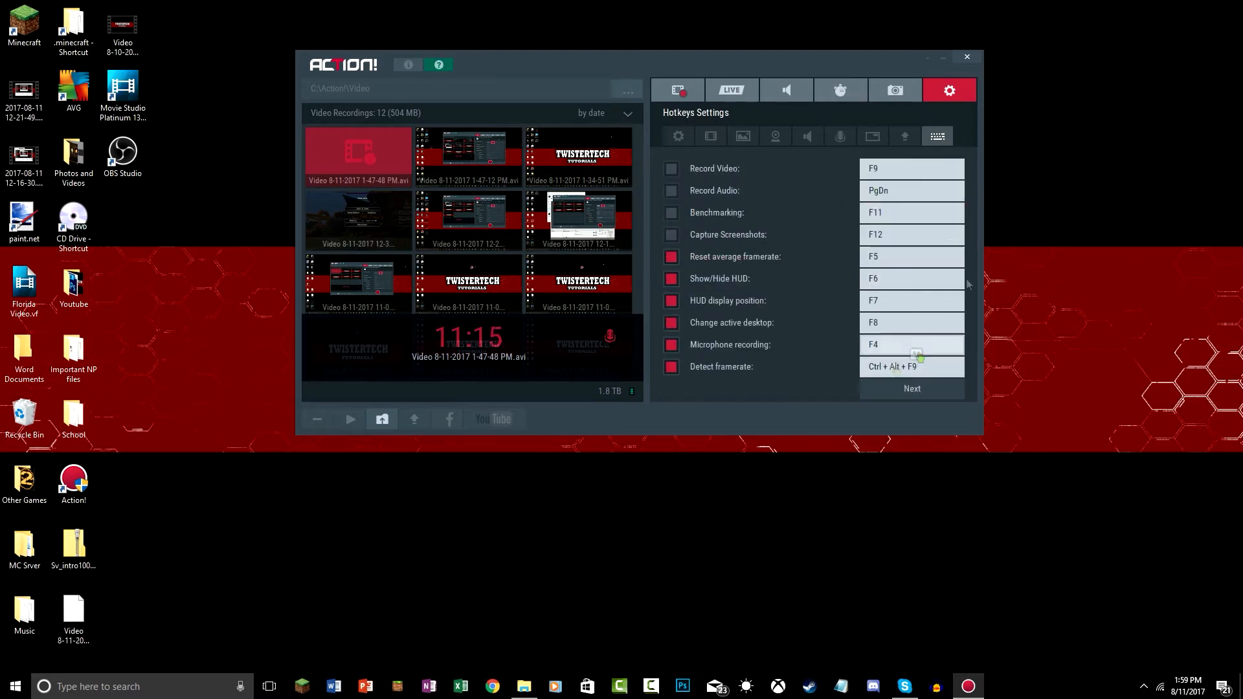
{"action": "left_click", "coordinate": [934, 165]}
{"action": "left_click", "coordinate": [931, 191]}
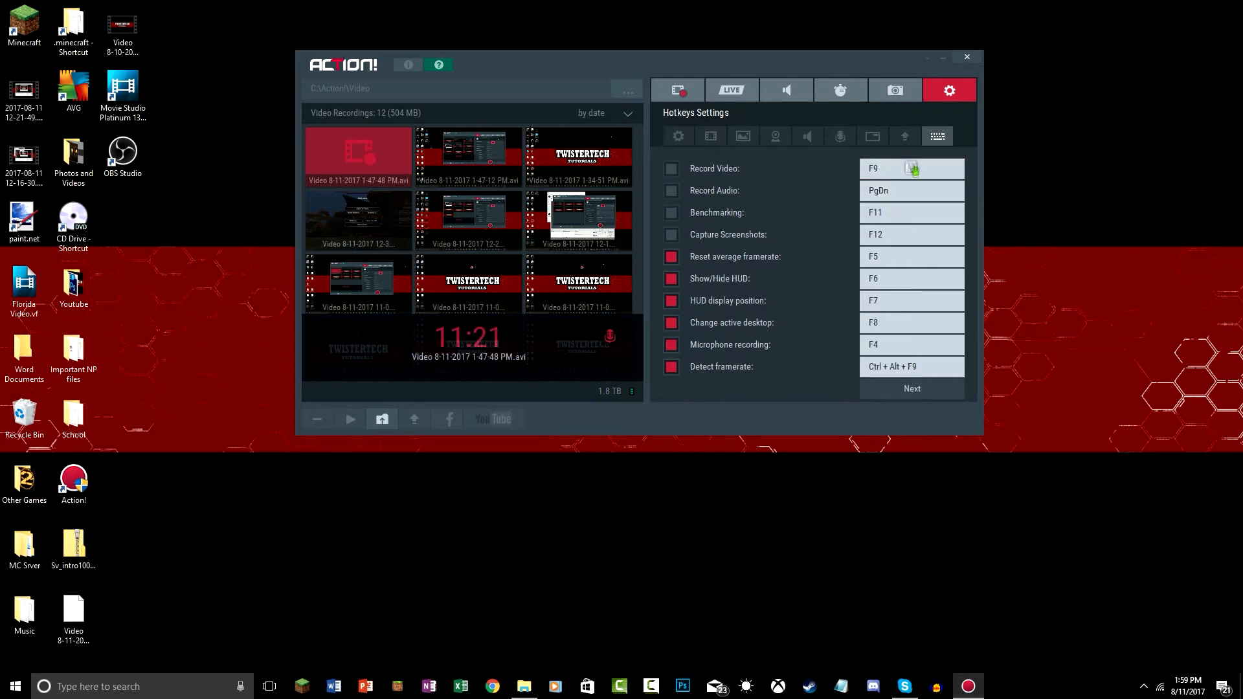
{"action": "left_click", "coordinate": [824, 141]}
{"action": "left_click", "coordinate": [932, 191]}
{"action": "left_click", "coordinate": [871, 166]}
{"action": "key", "text": "F9"}
{"action": "key", "text": "g"}
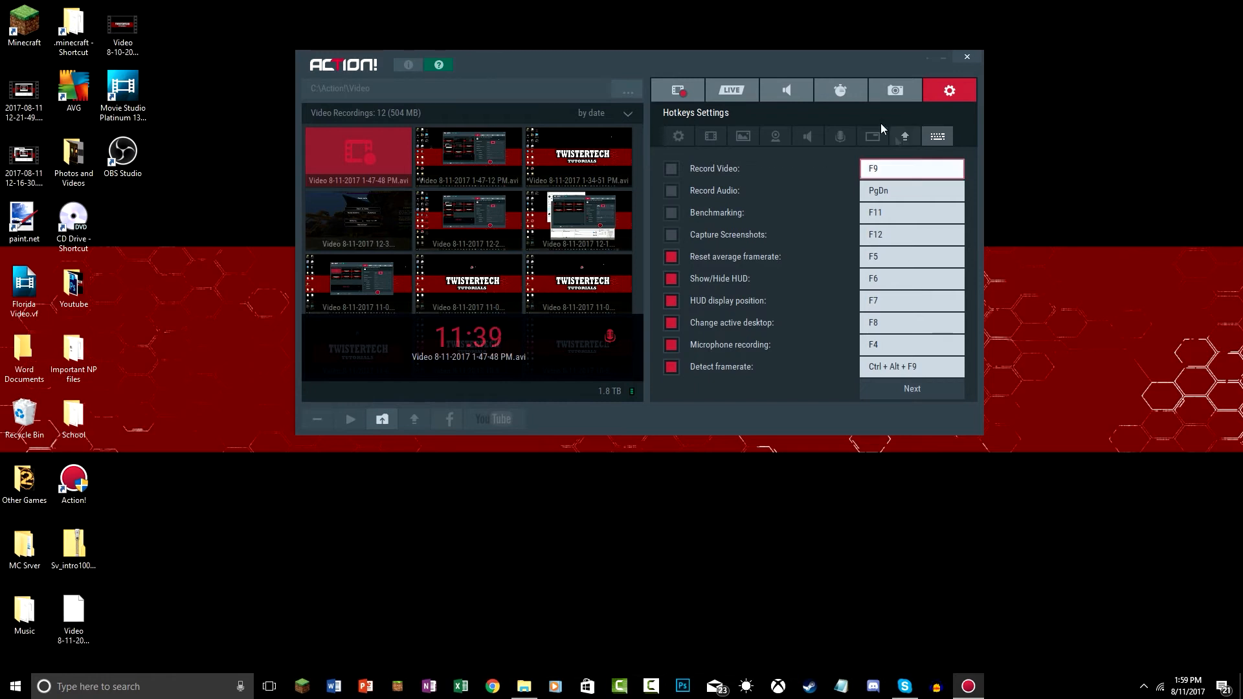
{"action": "left_click", "coordinate": [662, 89]}
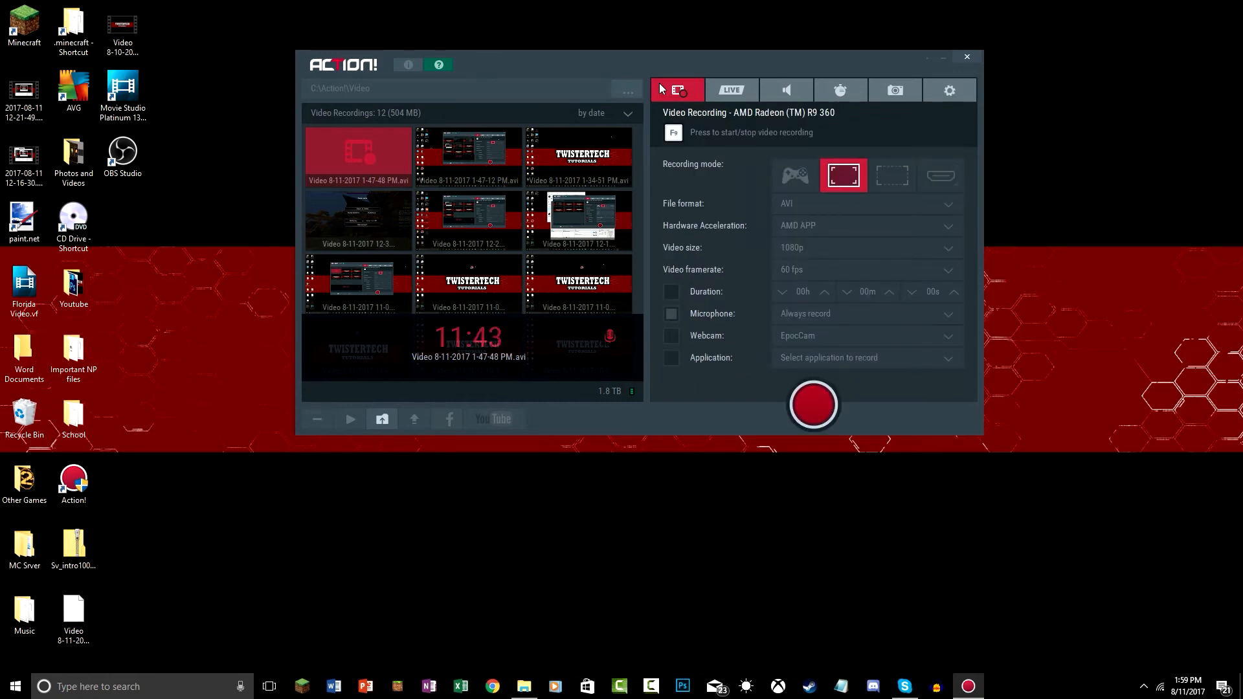